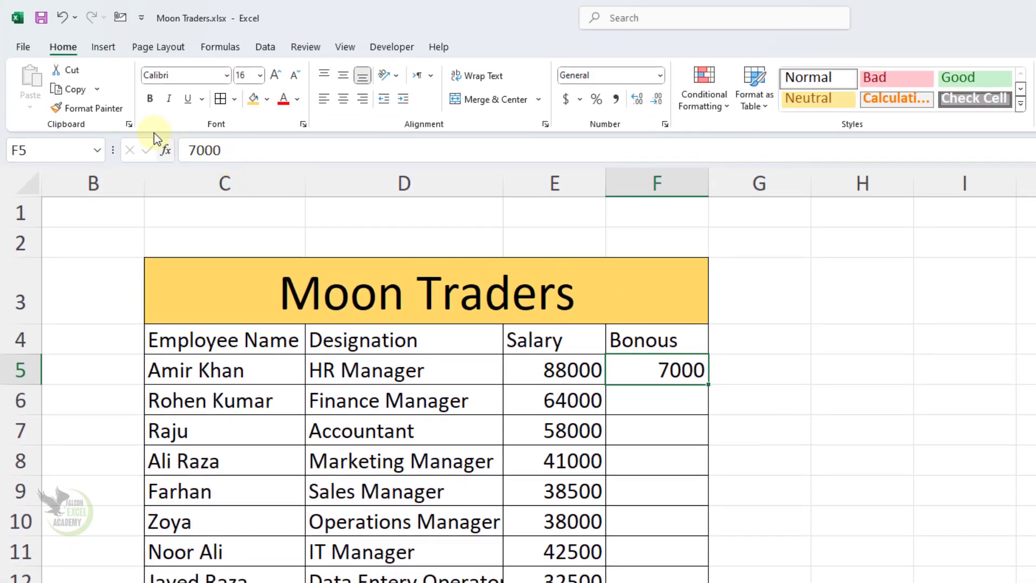
Copy the 7000 bonus in F5 and add it to all salaries in E5:E15 using Paste Special with the Add operation
left_click(77, 97)
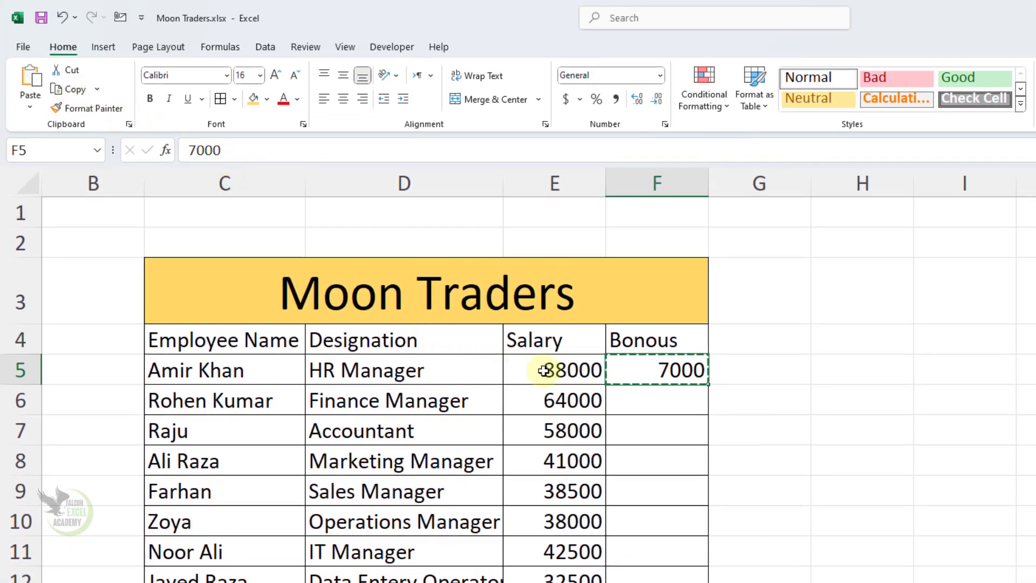
left_click(545, 371)
left_click_drag(547, 337, 556, 521)
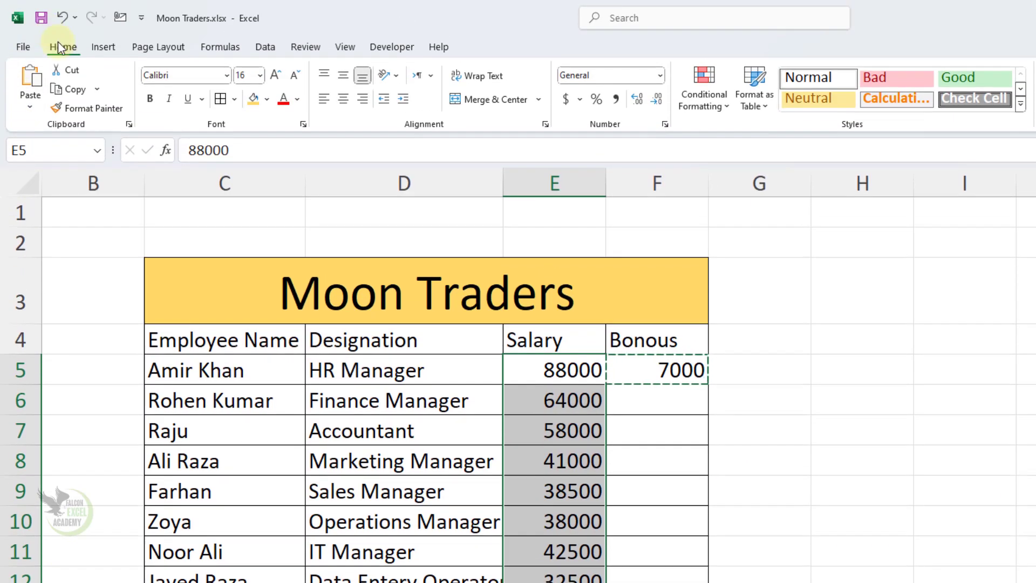
left_click(30, 108)
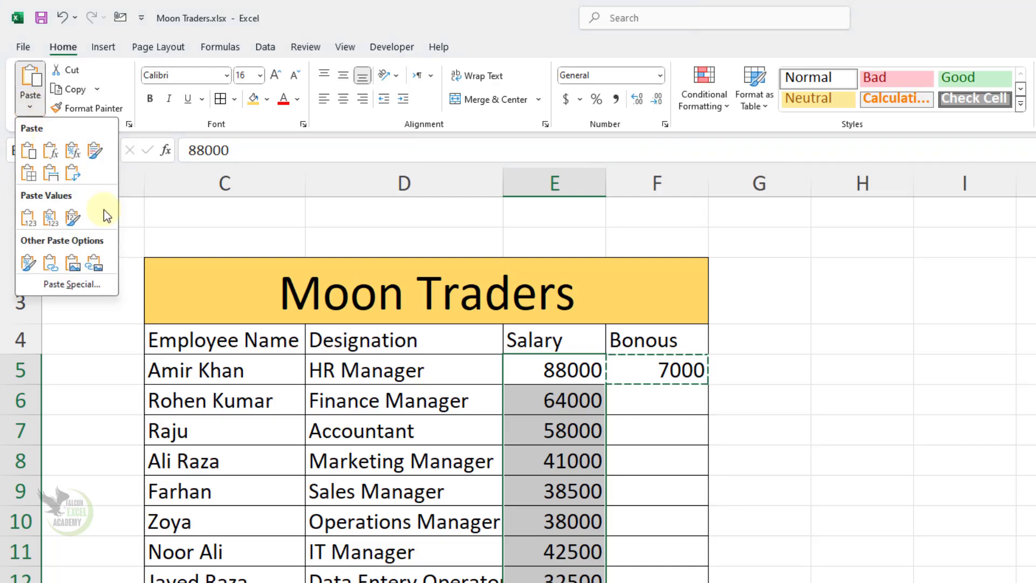
left_click(97, 284)
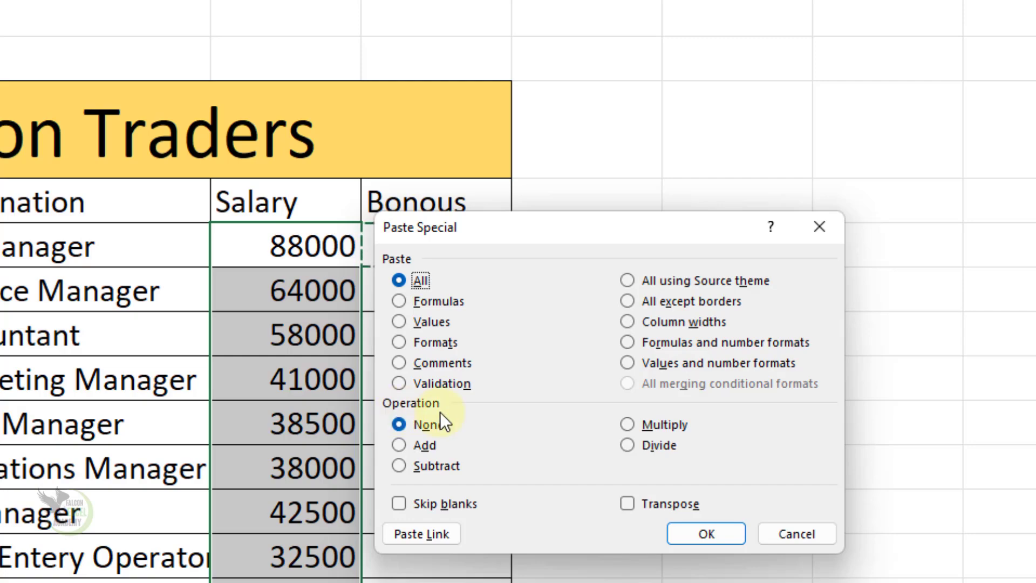
left_click(429, 448)
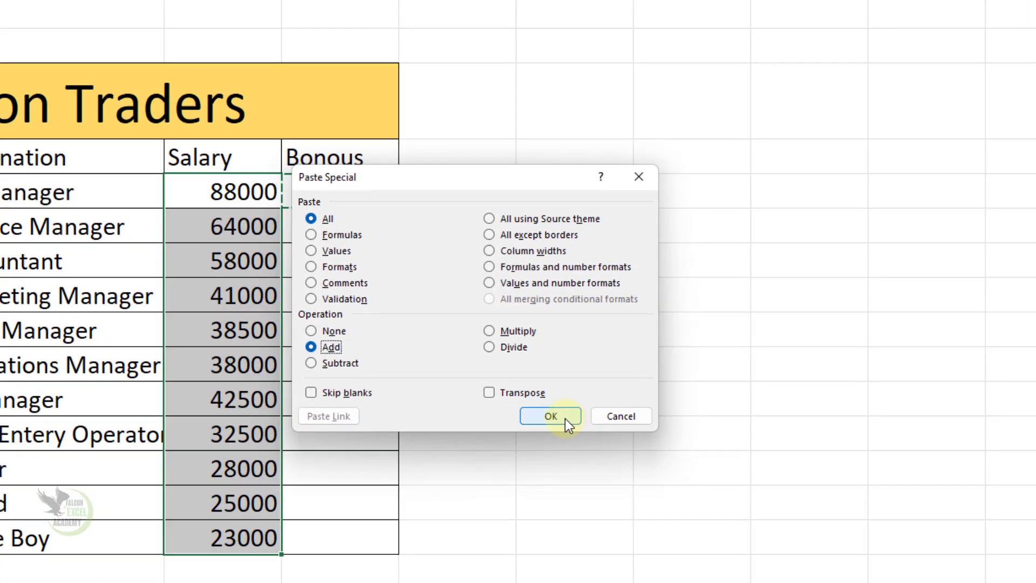
left_click_drag(424, 173, 519, 175)
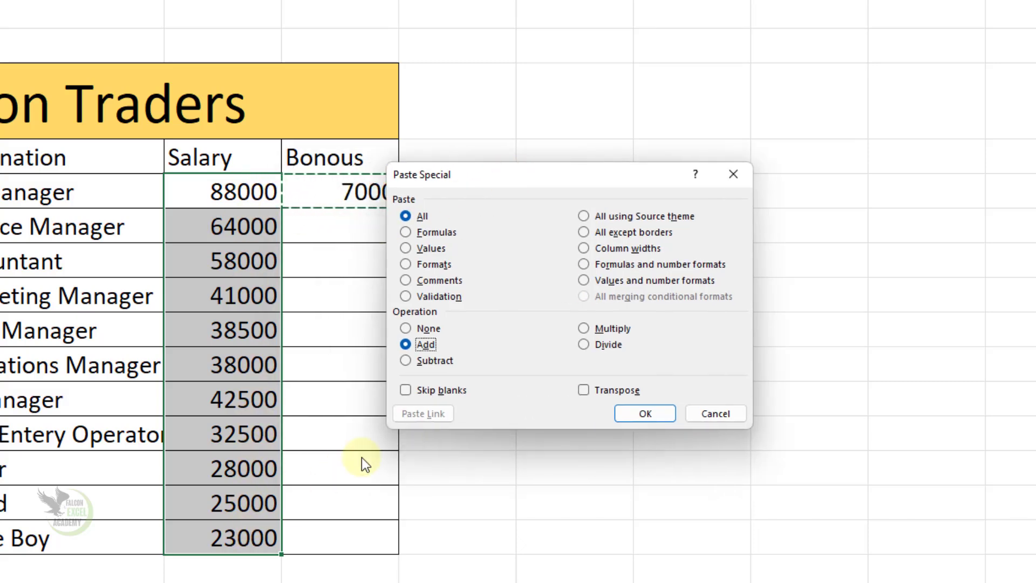
left_click(624, 413)
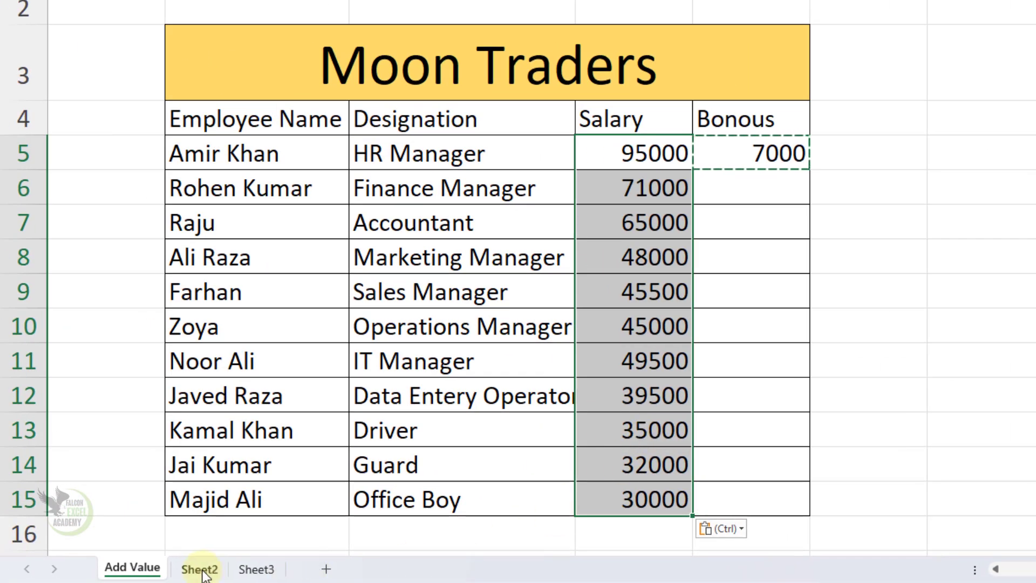
On Sheet2, copy the 2 in F6 and multiply all rates in E6:E16 by it using Paste Special with the Multiply operation
left_click(201, 570)
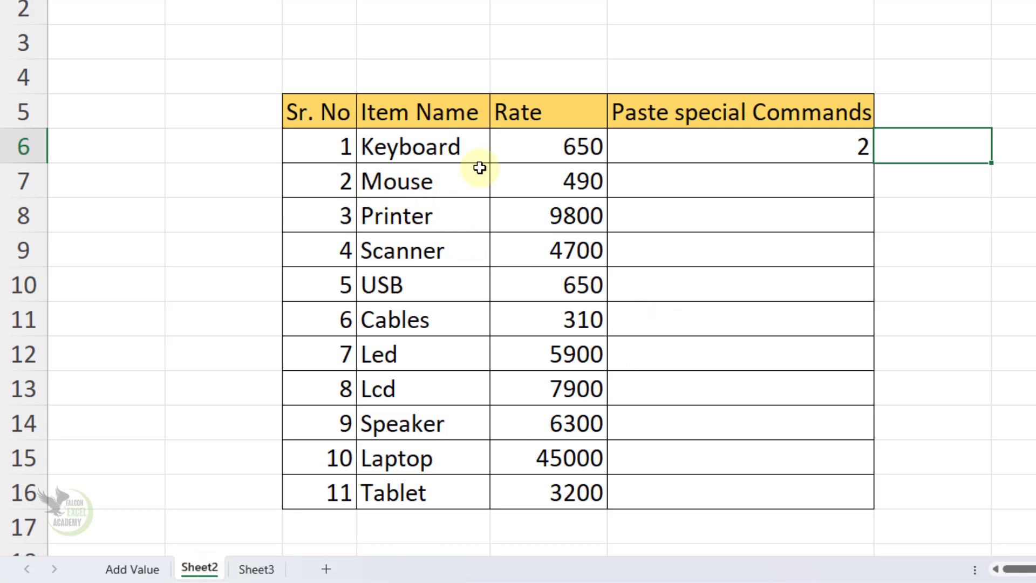
left_click(786, 154)
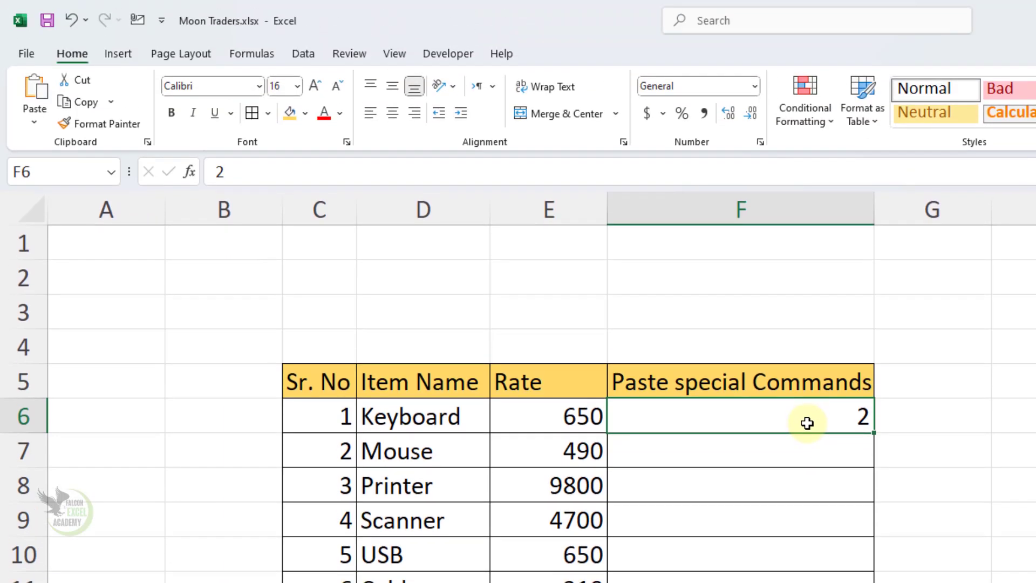
left_click(90, 103)
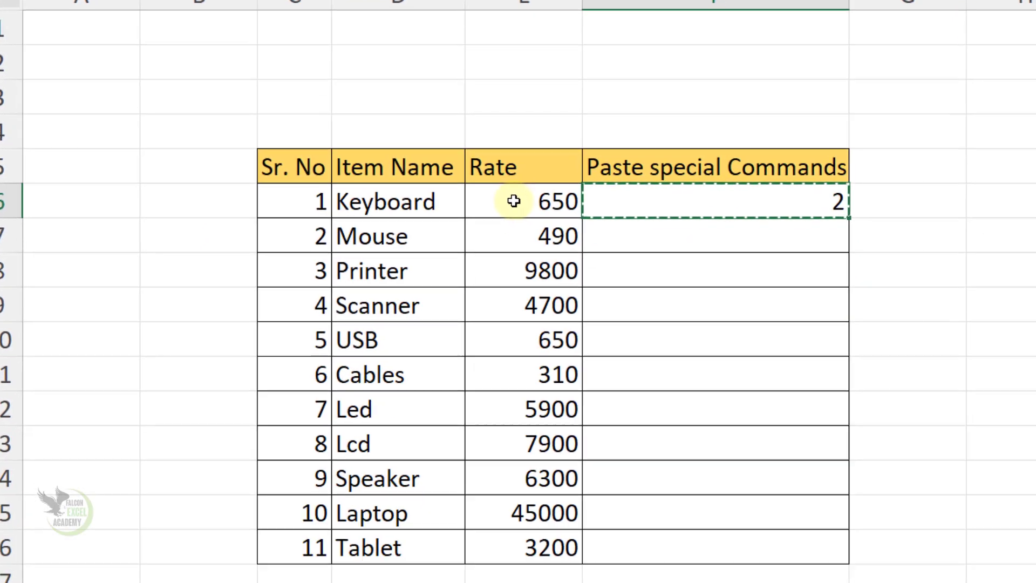
left_click_drag(525, 416, 538, 582)
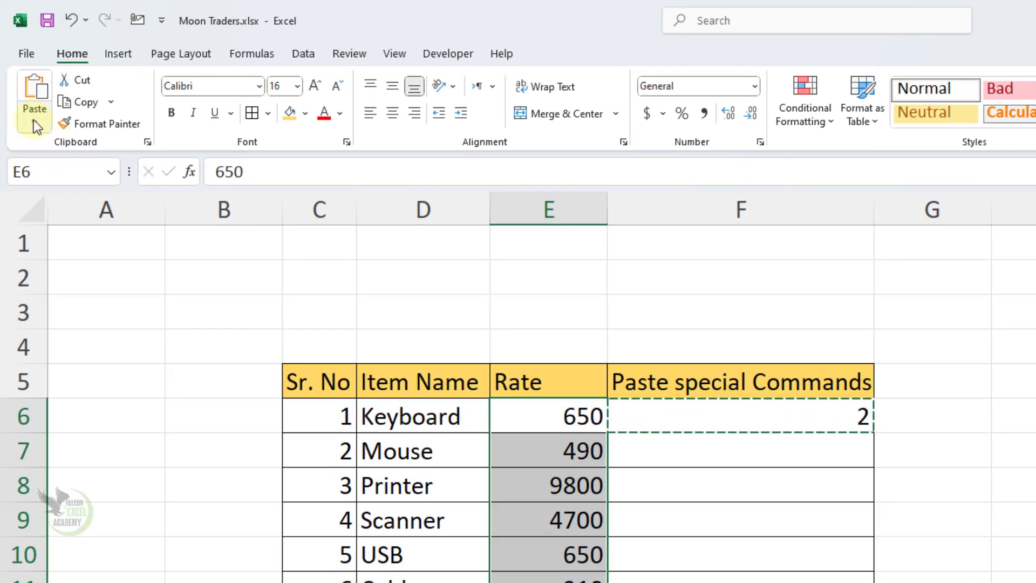
left_click(33, 120)
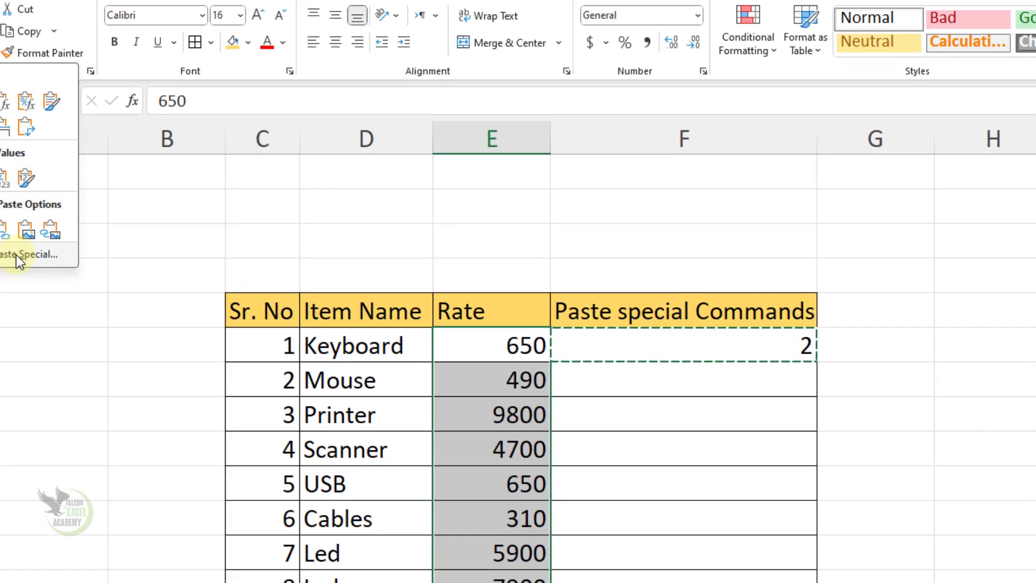
left_click(16, 254)
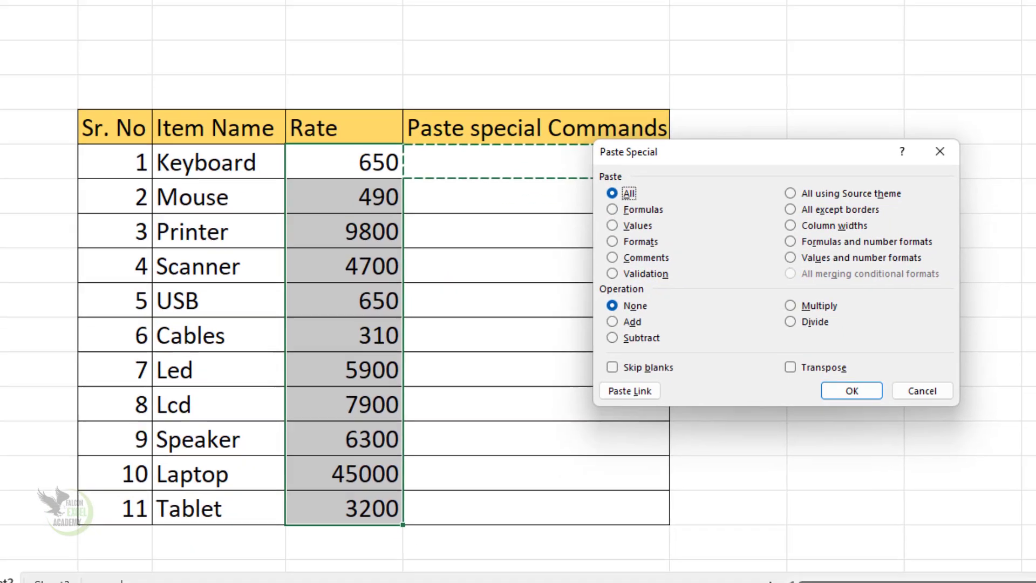
left_click(812, 297)
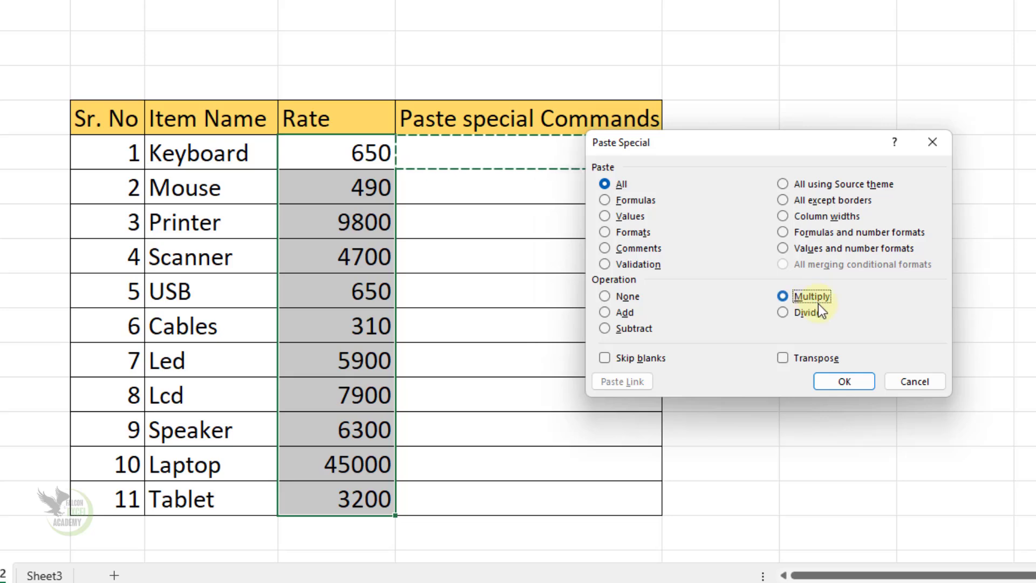
left_click(846, 382)
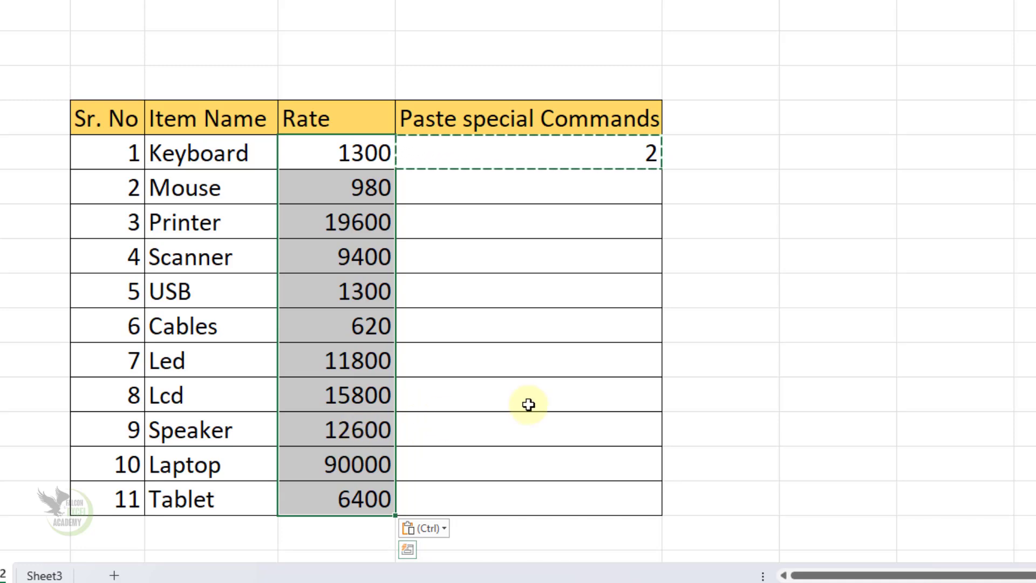
key("Escape")
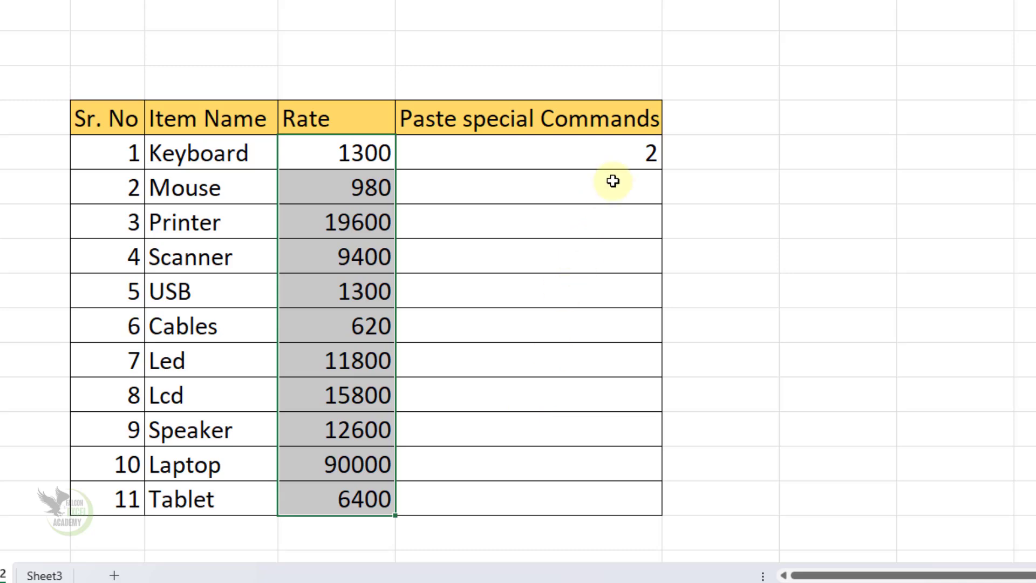
Enter 700 in cell F6 under Paste special Commands
left_click(621, 151)
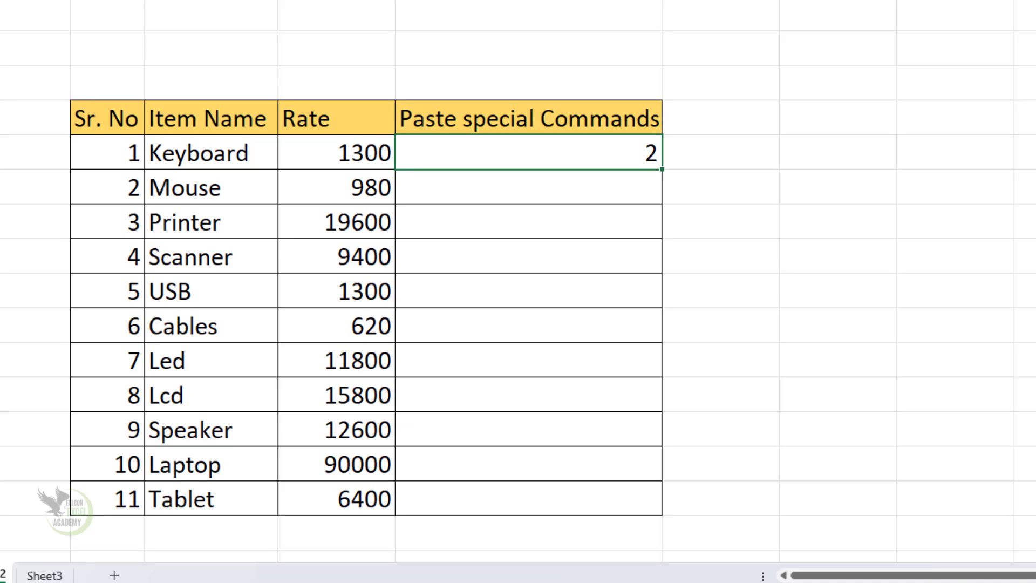
type("700")
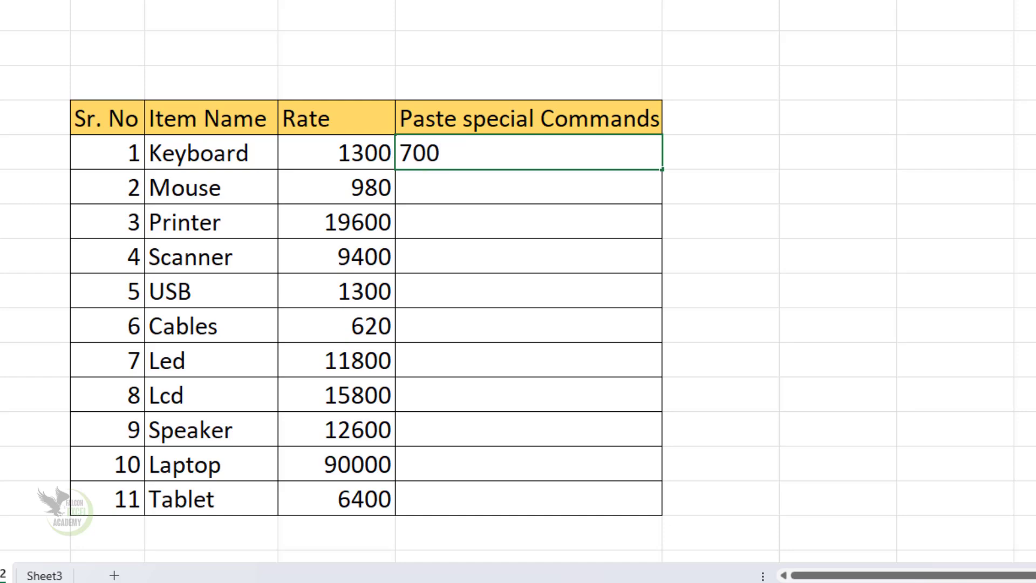
key("Return")
Copy F6 and subtract its value from all rates in E6:E16 using Paste Special with the Subtract operation
left_click(636, 153)
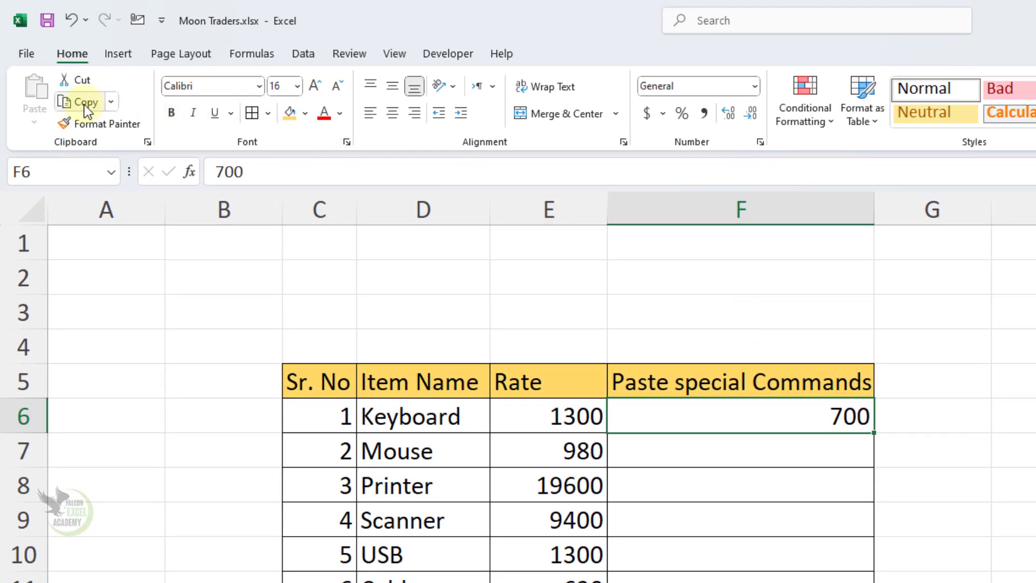
left_click(84, 103)
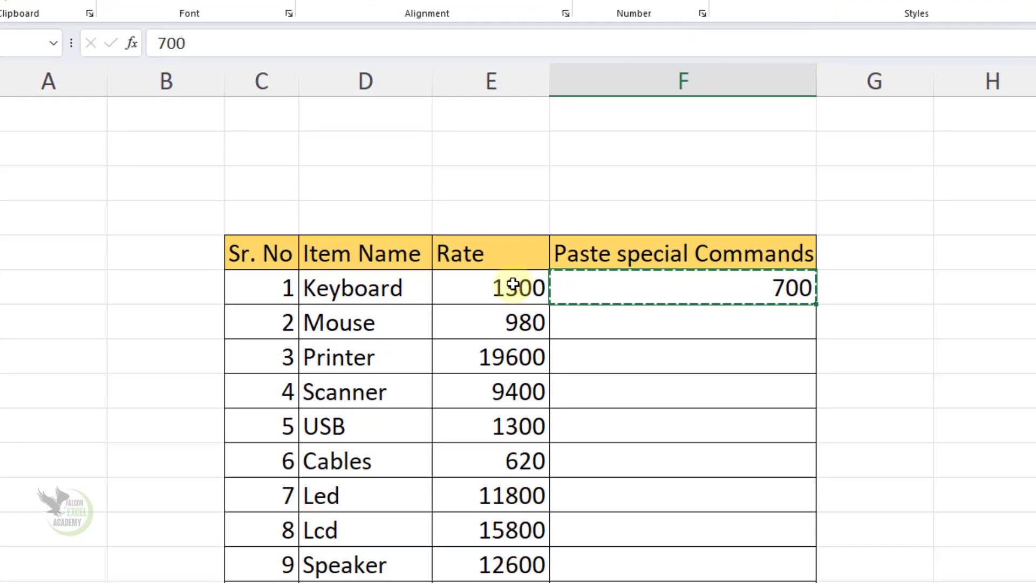
left_click_drag(572, 416, 573, 555)
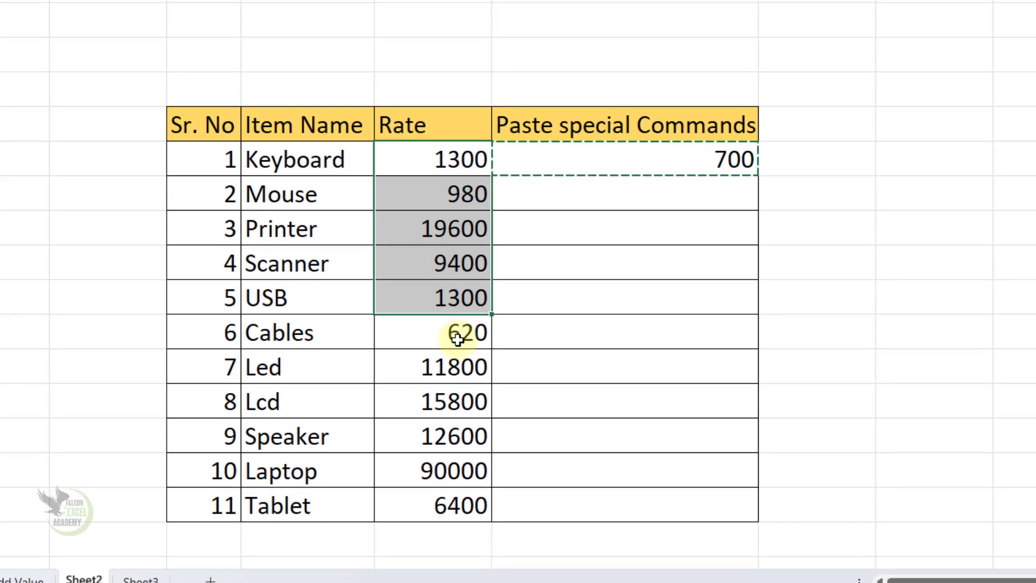
left_click_drag(457, 339, 456, 498)
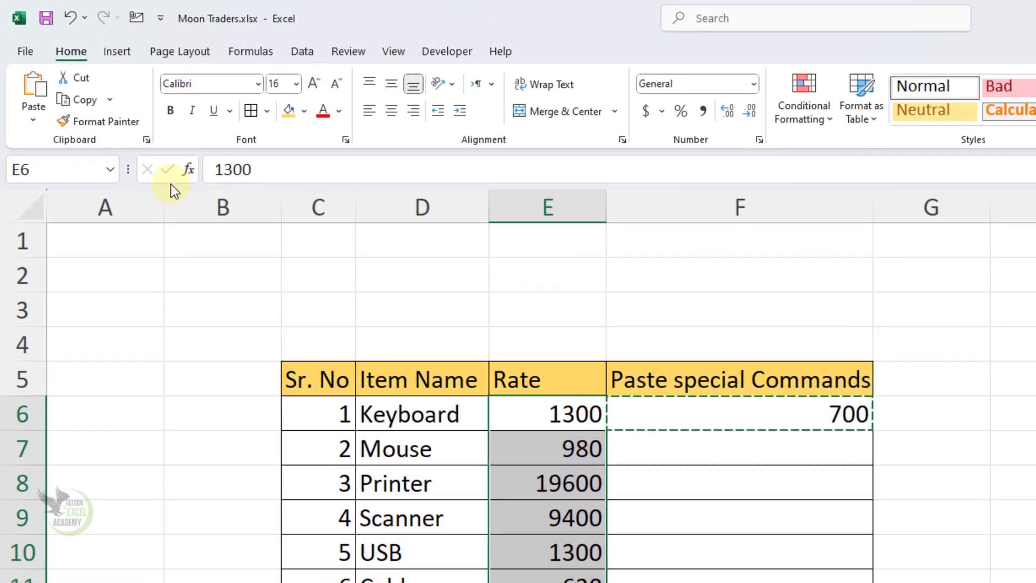
left_click(33, 120)
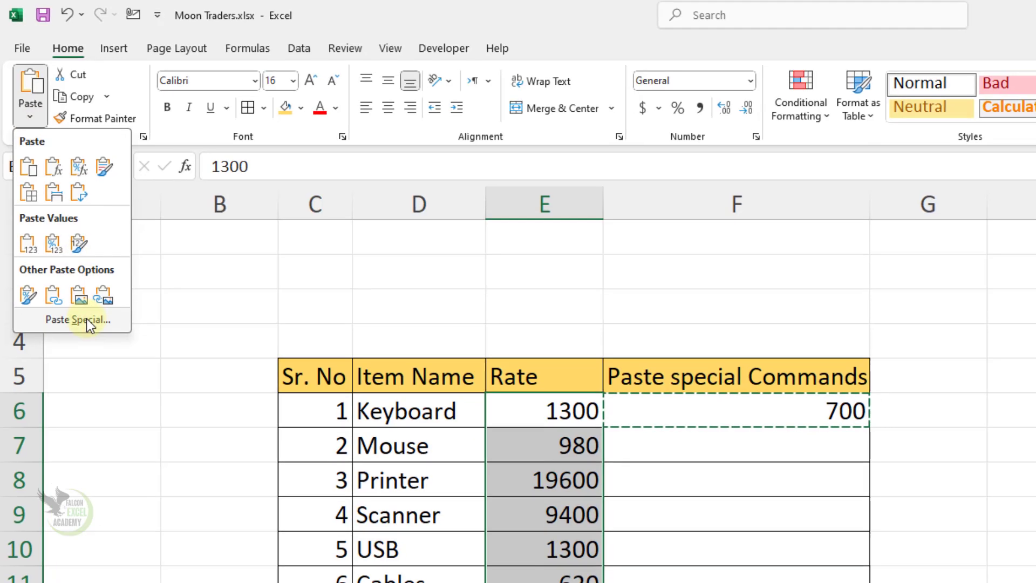
left_click(87, 318)
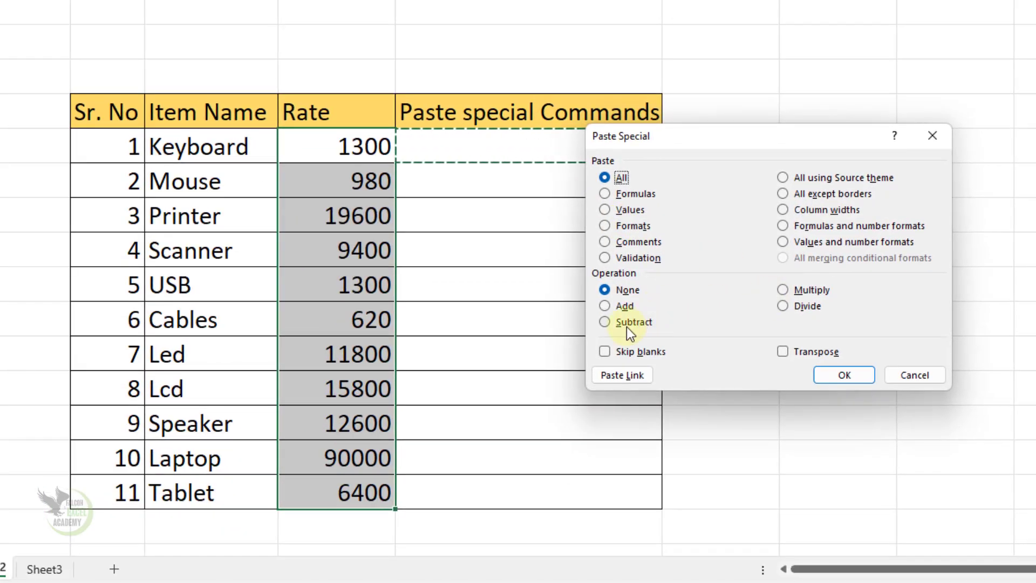
left_click(633, 322)
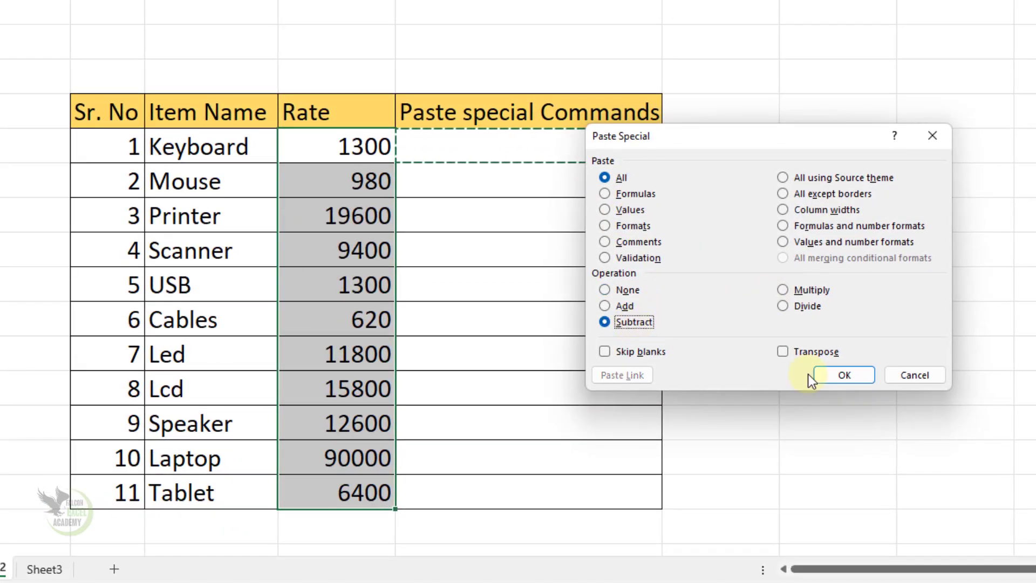
left_click(845, 375)
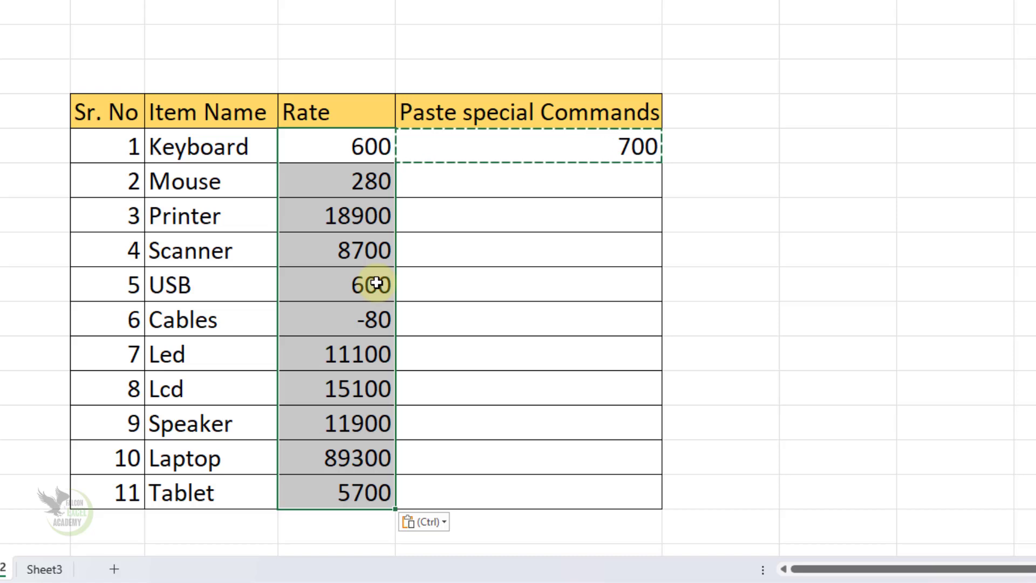
key("Escape")
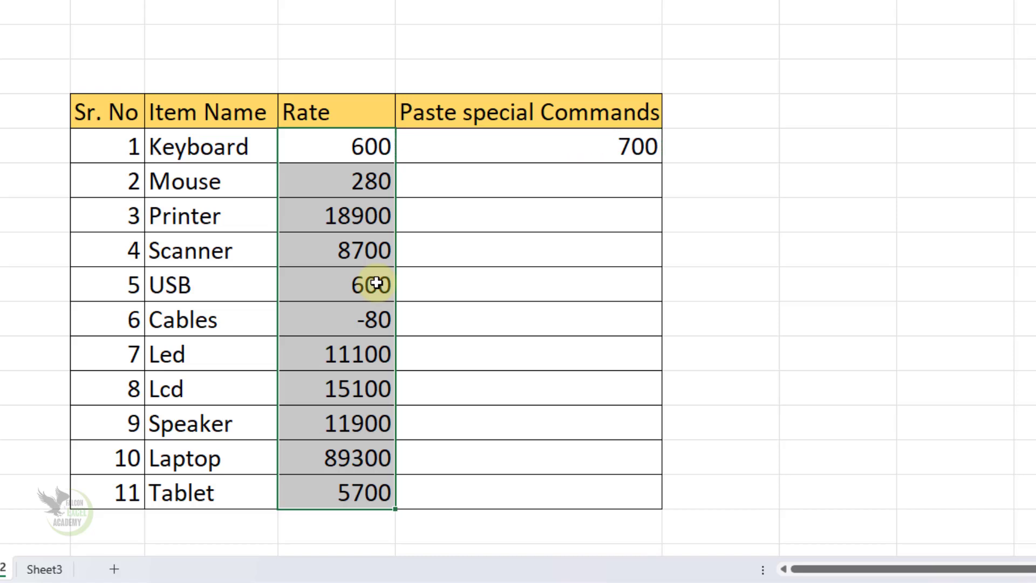
Replace the value in F6 with 4 and set the Cables rate in E11 to 500
left_click(637, 148)
key("Delete")
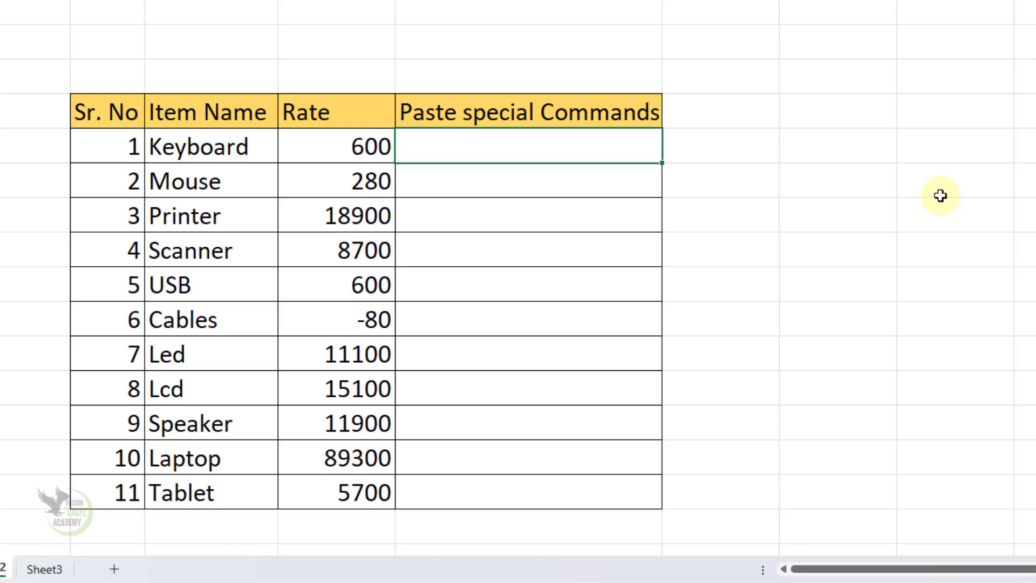
type("4")
left_click(335, 319)
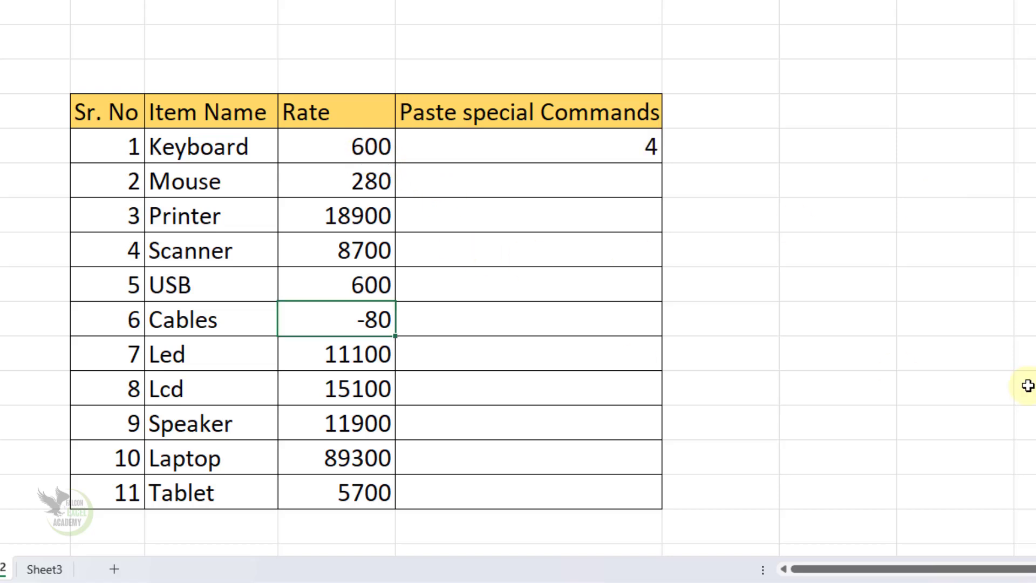
type("500")
key("Return")
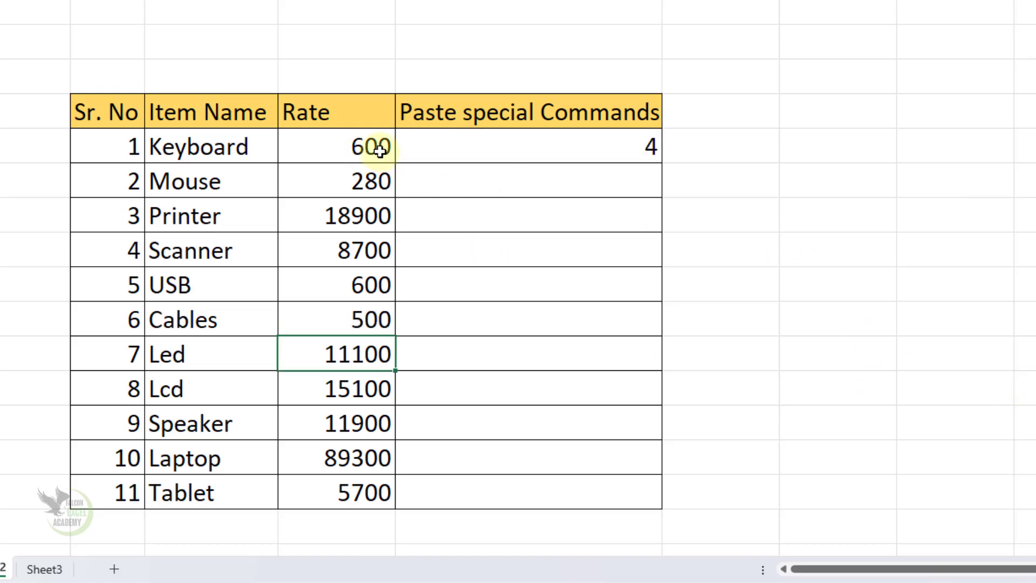
Copy F6 and divide all rates in E6:E16 by its value using Paste Special with the Divide operation
left_click(597, 153)
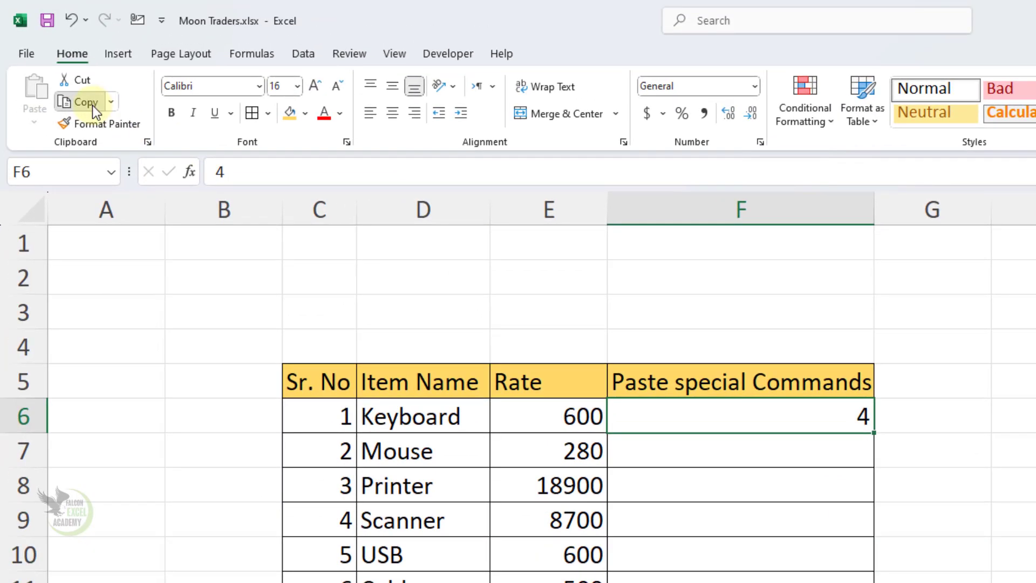
left_click(93, 105)
left_click_drag(486, 181, 468, 499)
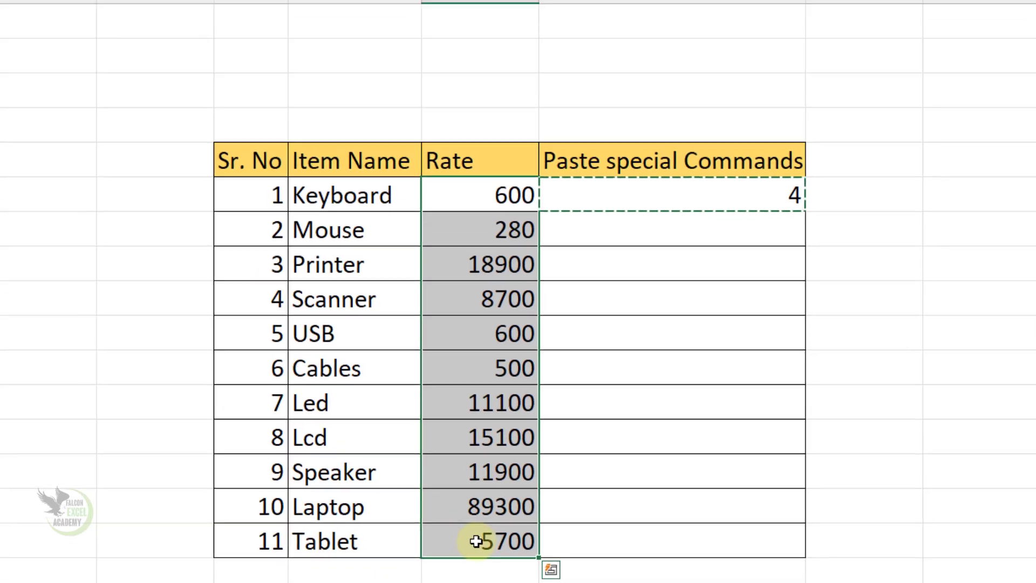
right_click(504, 314)
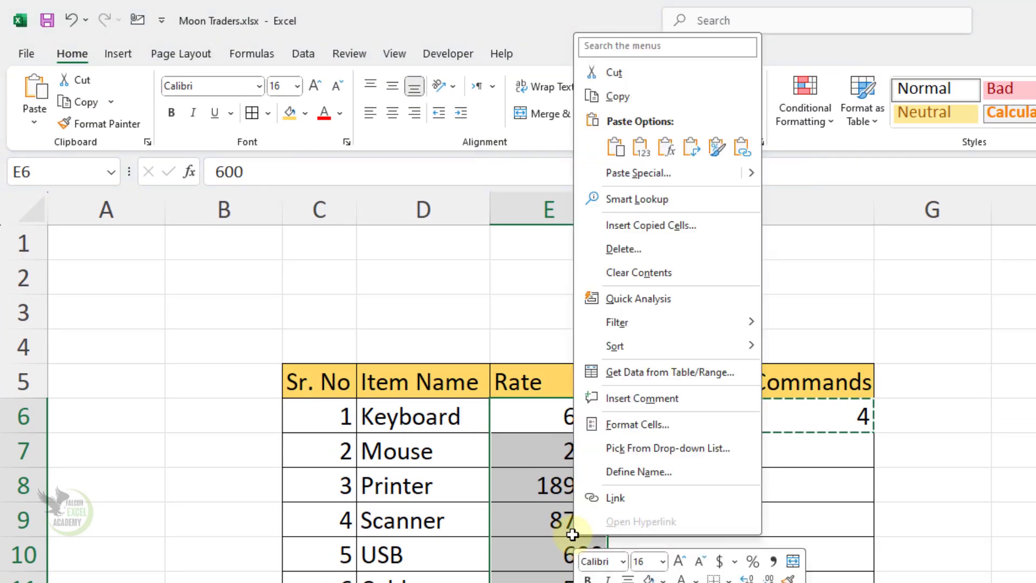
left_click(688, 176)
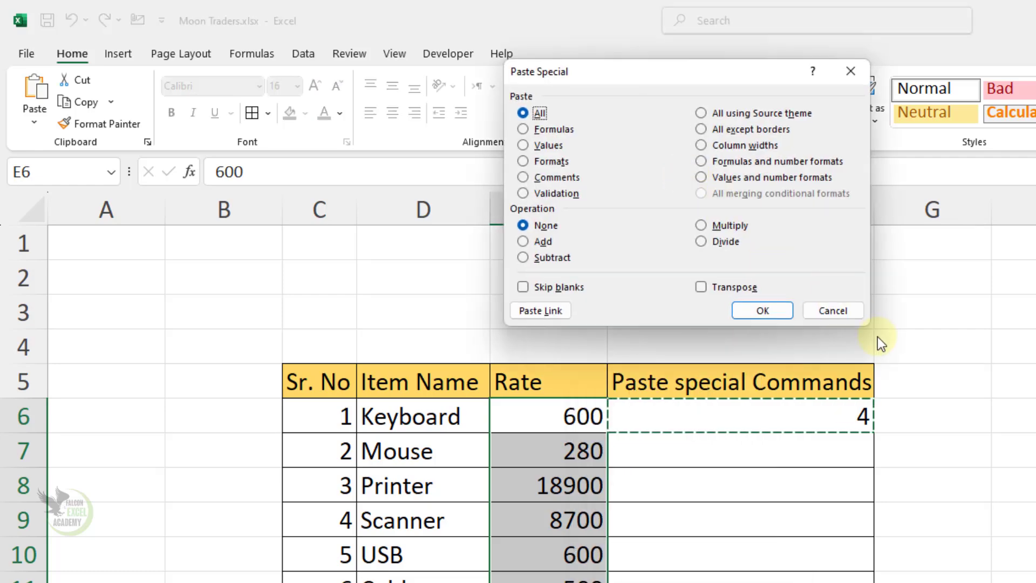
left_click(713, 240)
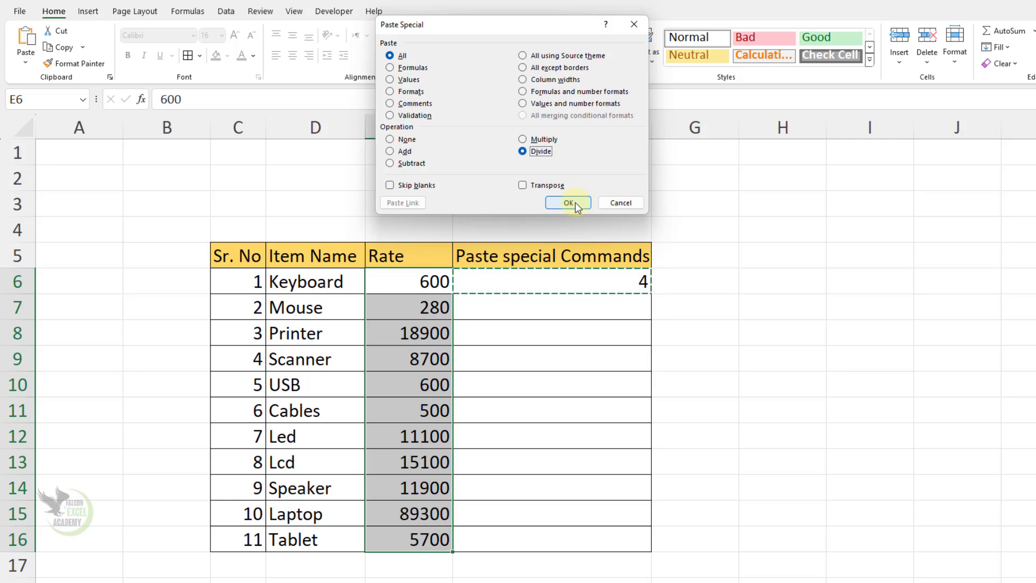
left_click(575, 202)
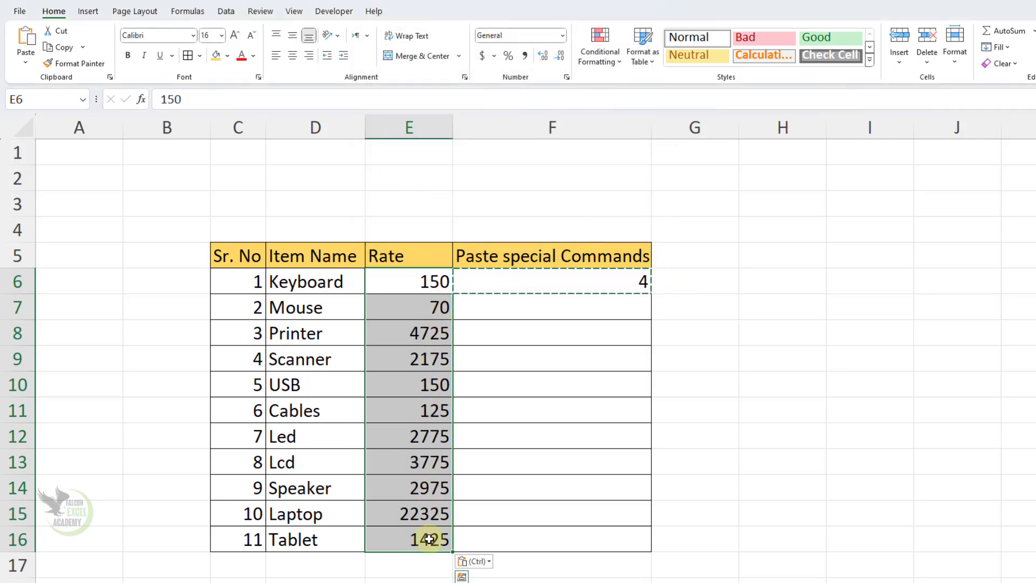
left_click(778, 320)
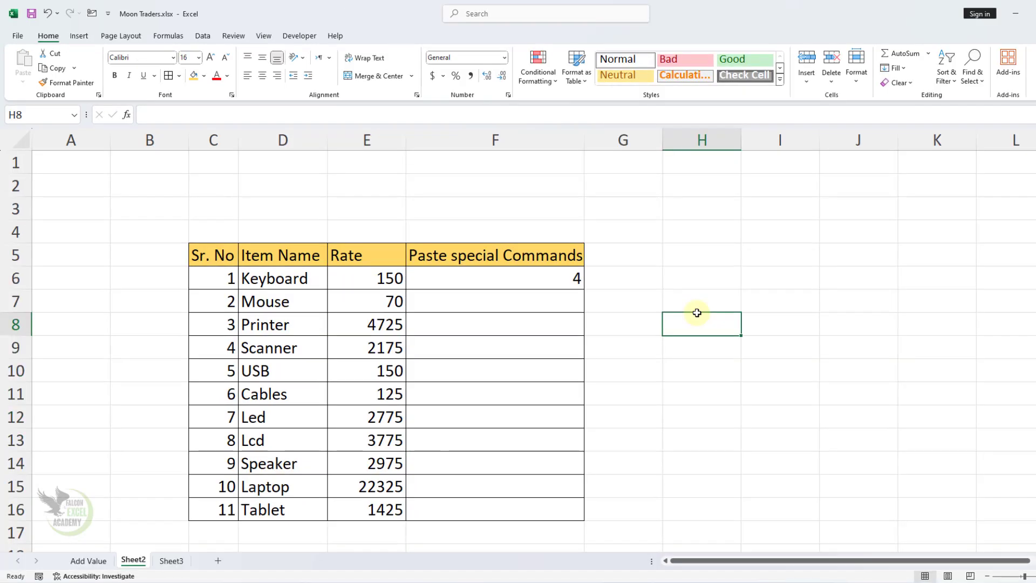